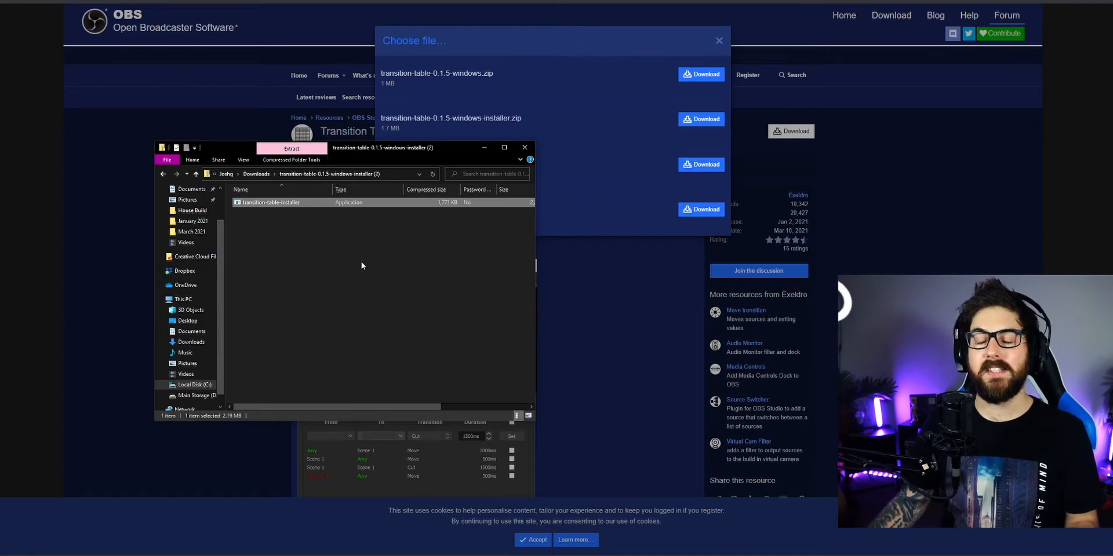
Switch to OBS and look for the Transition Table entry among its tools
drag(394, 147, 234, 249)
drag(1, 209, 845, 1)
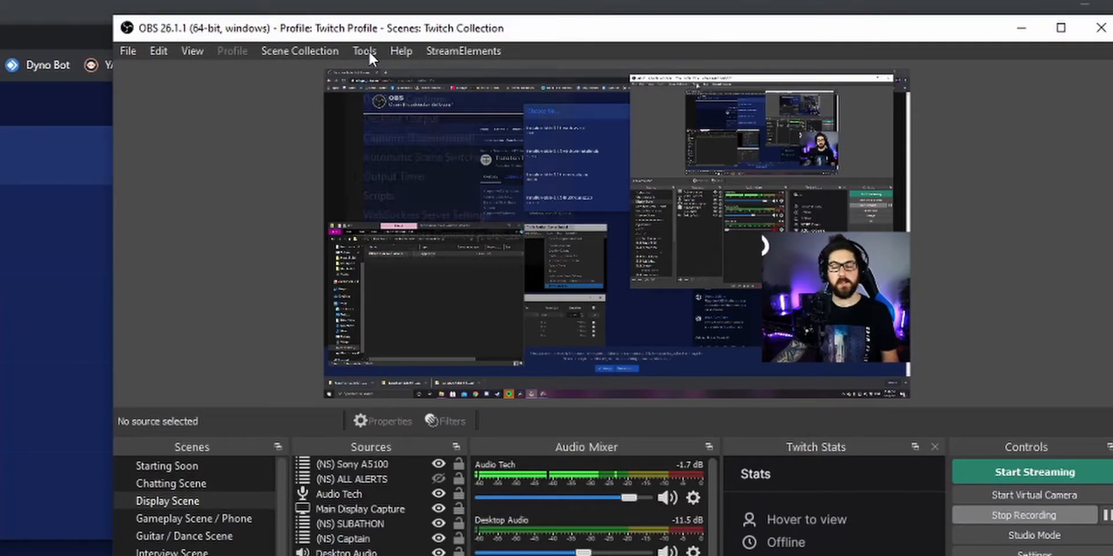
click(366, 51)
mouse_move(365, 50)
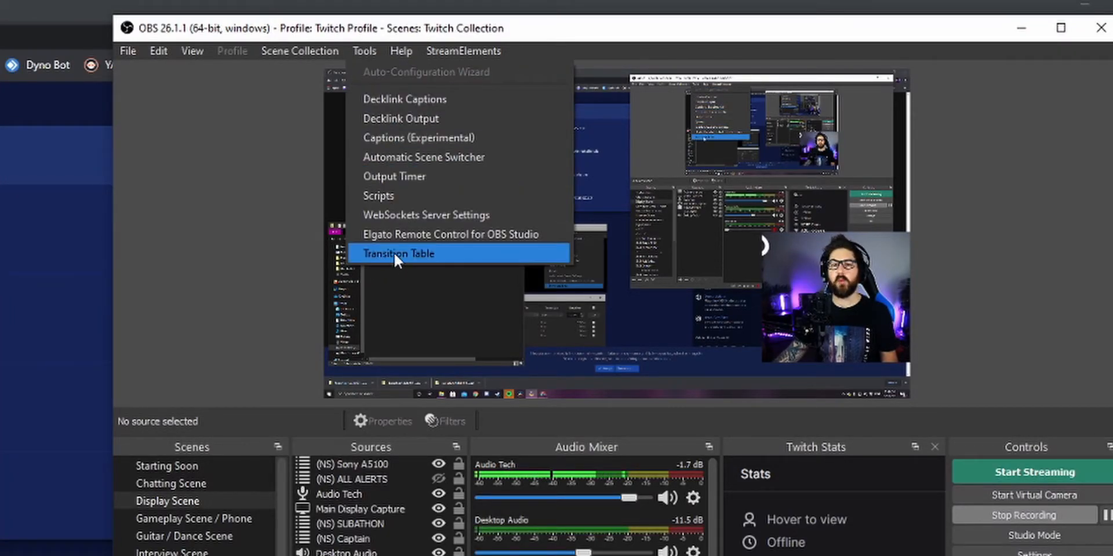
click(361, 50)
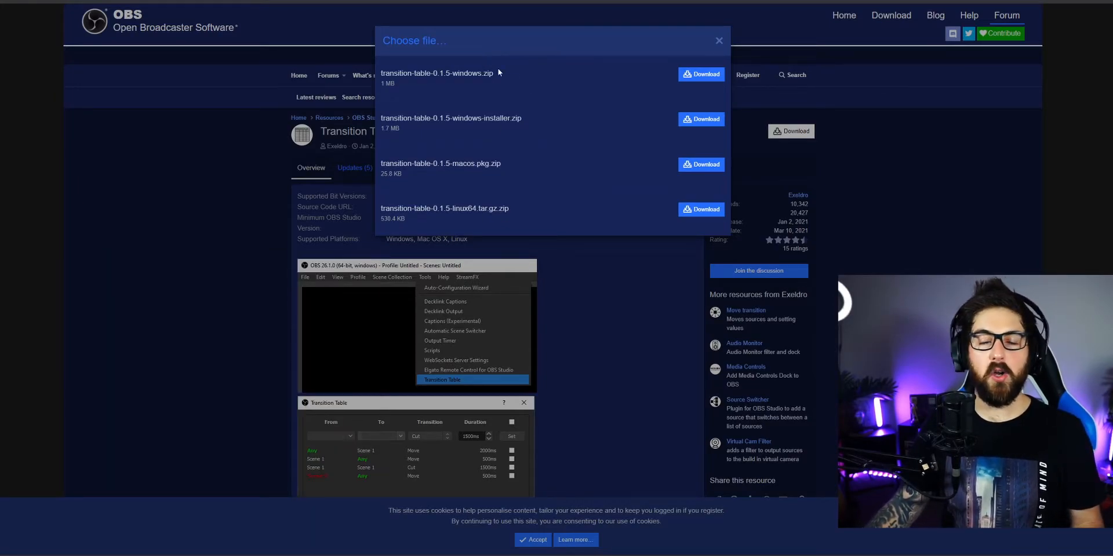
Download transition-table-0.1.5-windows.zip and copy the data and obs-plugins folders from inside it
drag(453, 73, 498, 83)
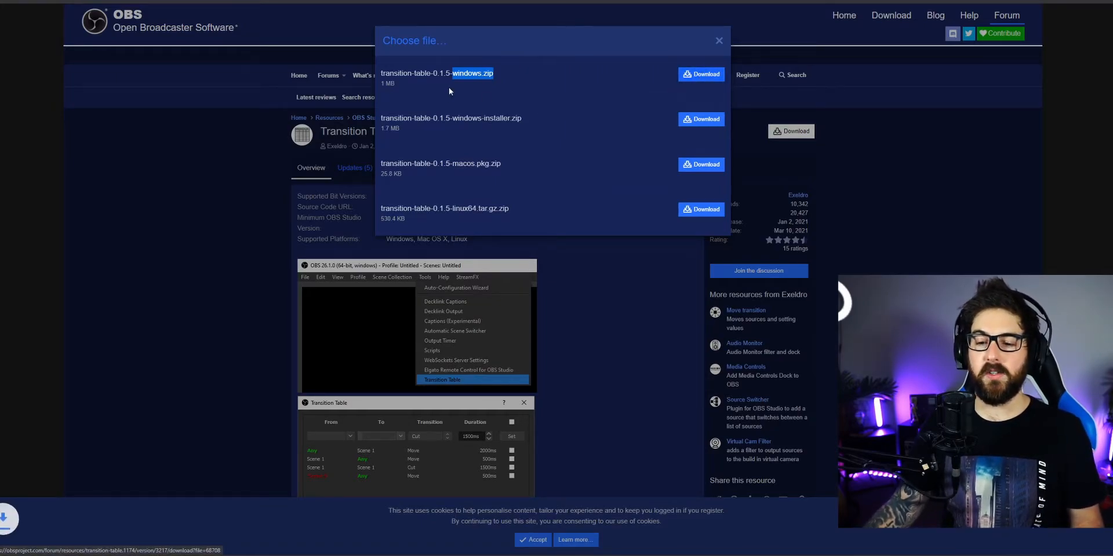
click(58, 532)
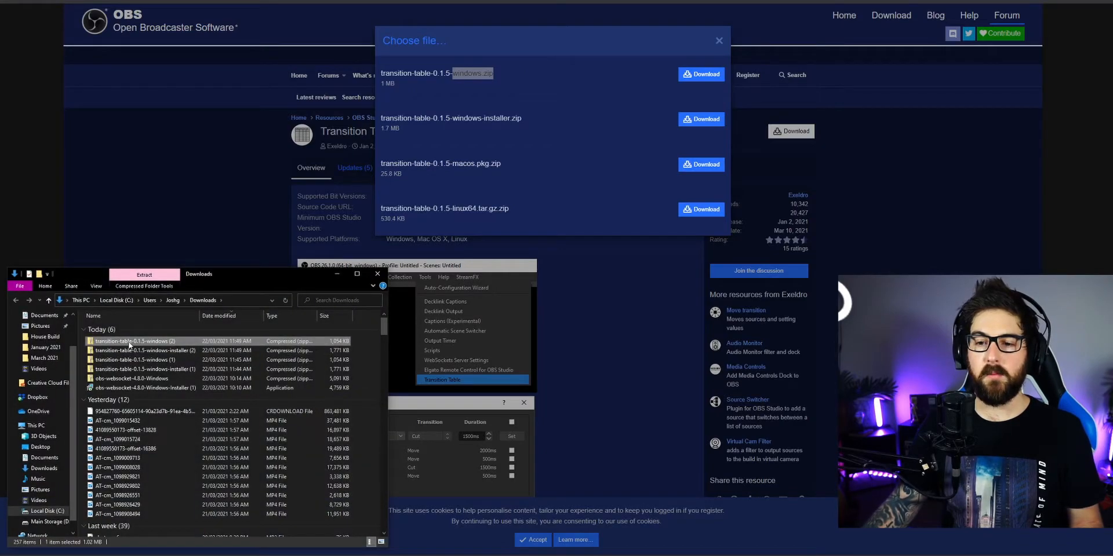
double_click(129, 343)
key(ctrl+a)
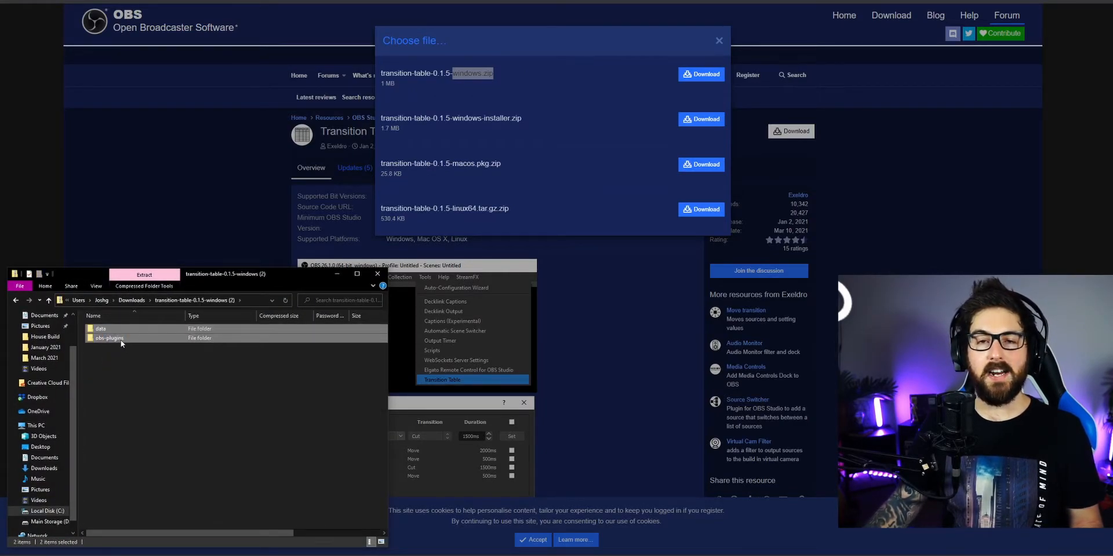
right_click(121, 340)
click(142, 383)
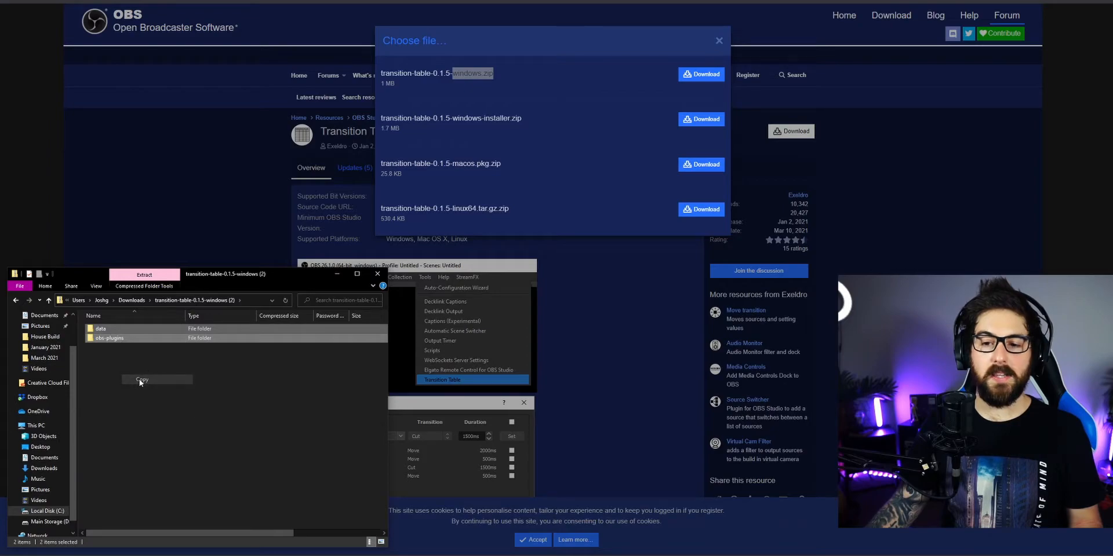
Go to the obs-studio folder inside Program Files (x86) on Local Disk (C:)
drag(222, 282, 281, 108)
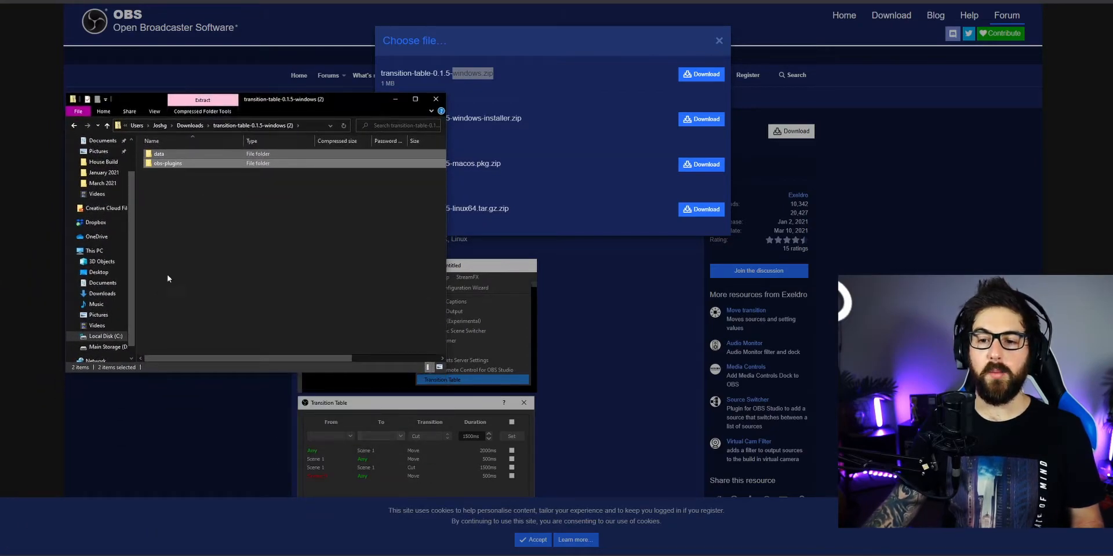
click(109, 341)
click(176, 189)
click(167, 183)
click(179, 192)
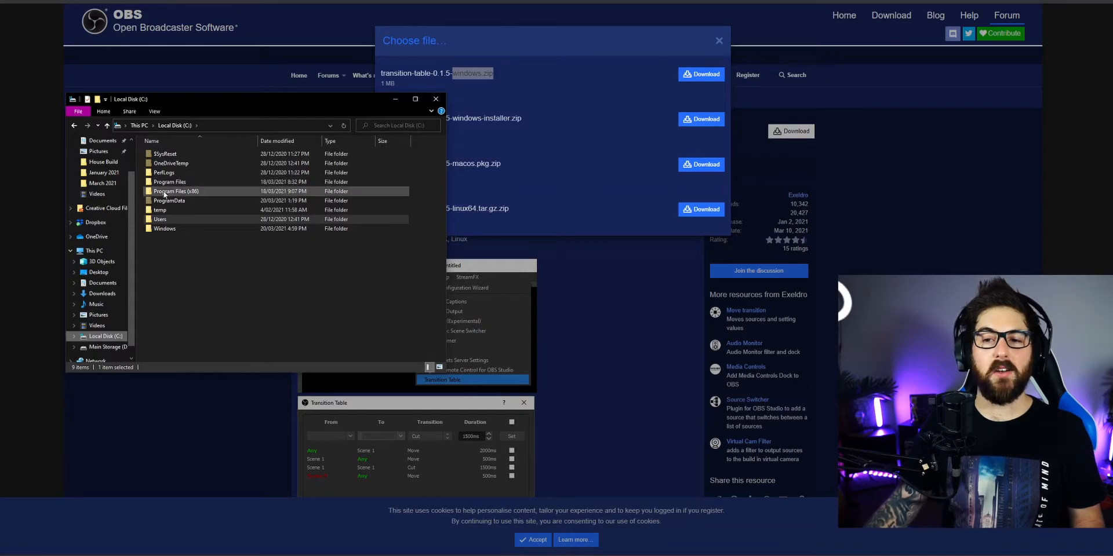
double_click(190, 192)
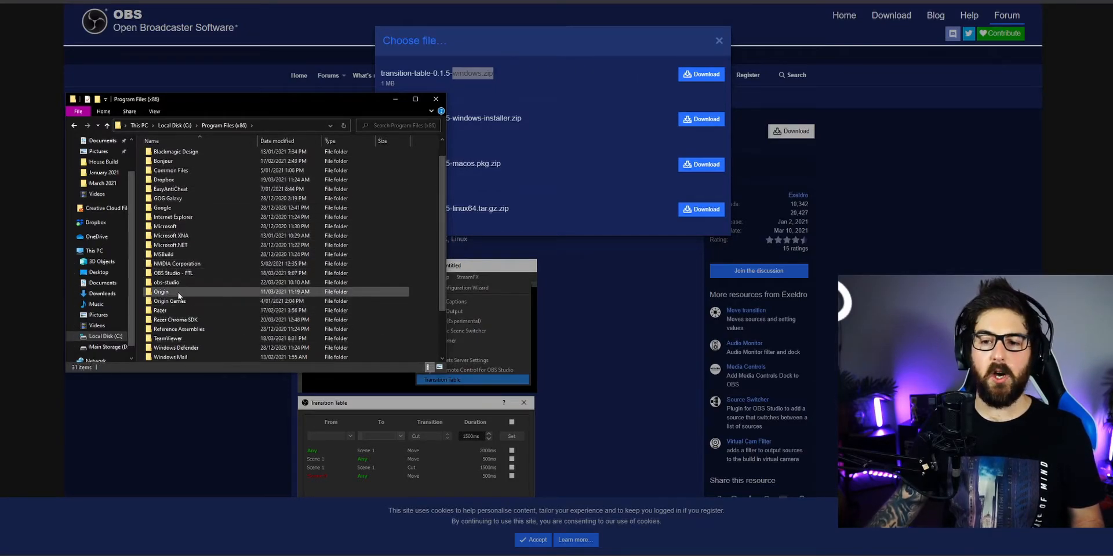
click(203, 282)
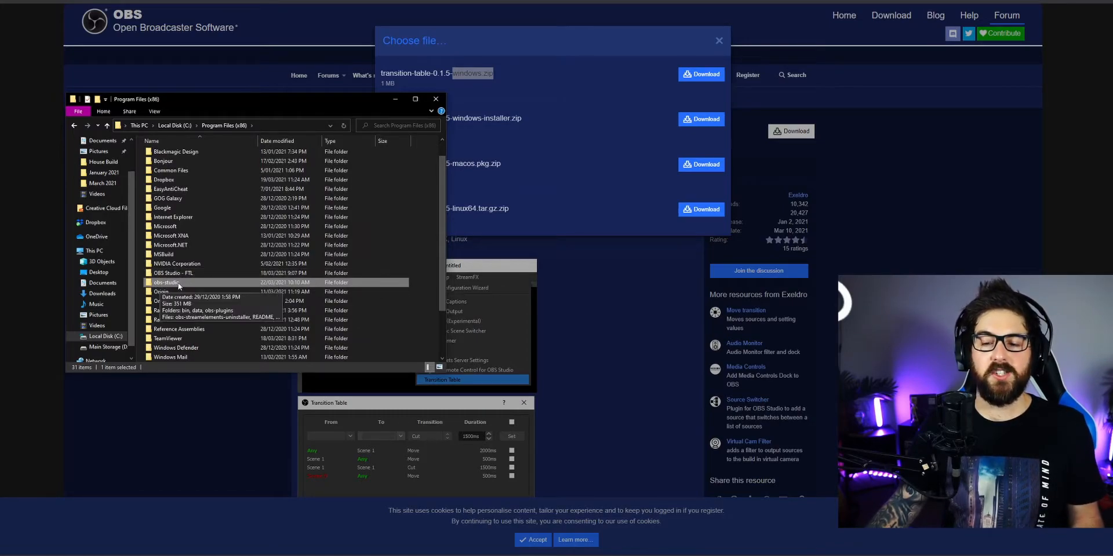
double_click(179, 284)
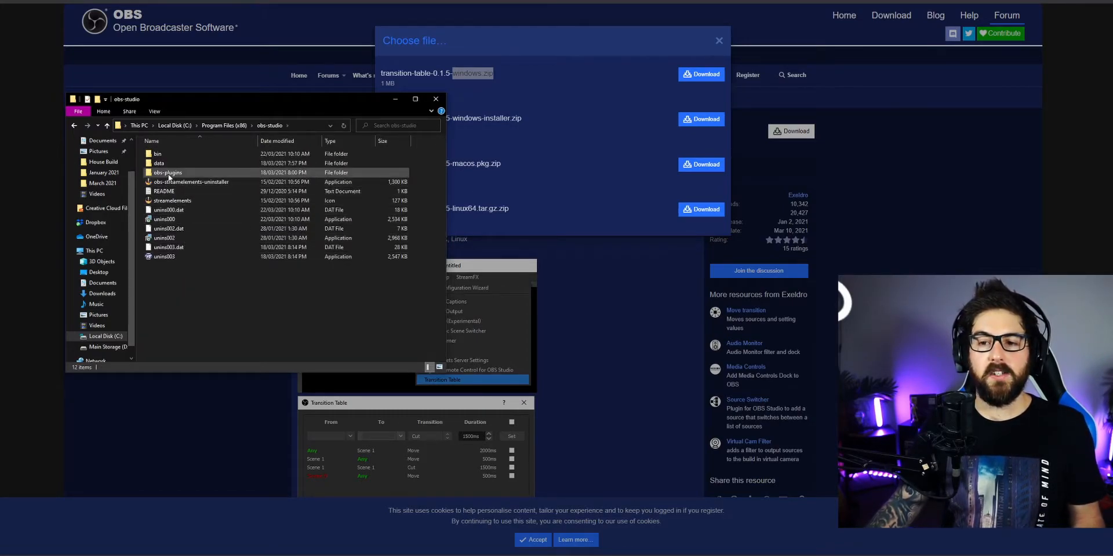
Try pasting the copied data and obs-plugins folders into the obs-studio folder, cancelling without replacing the existing files
right_click(179, 275)
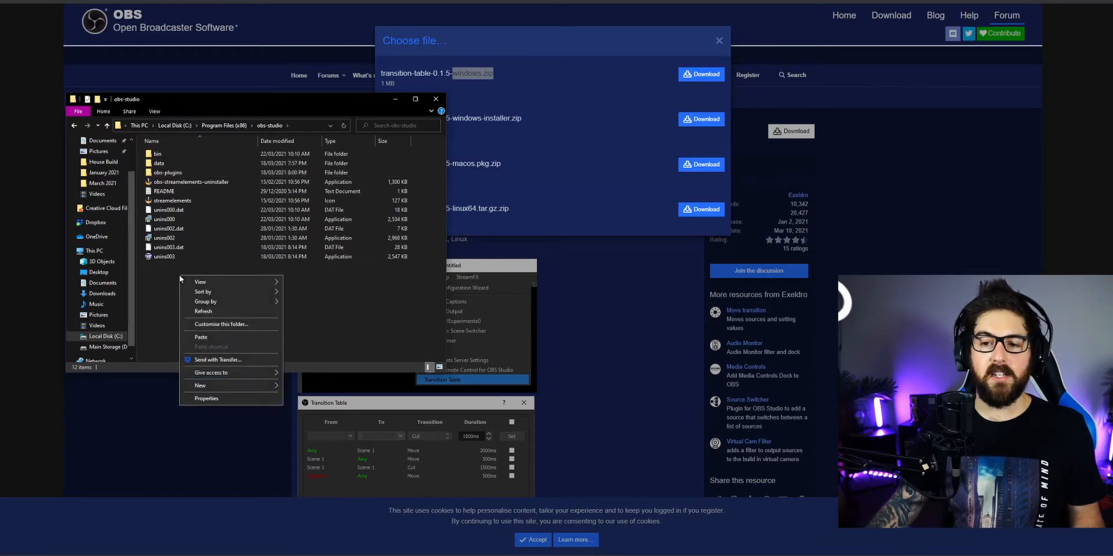
click(201, 338)
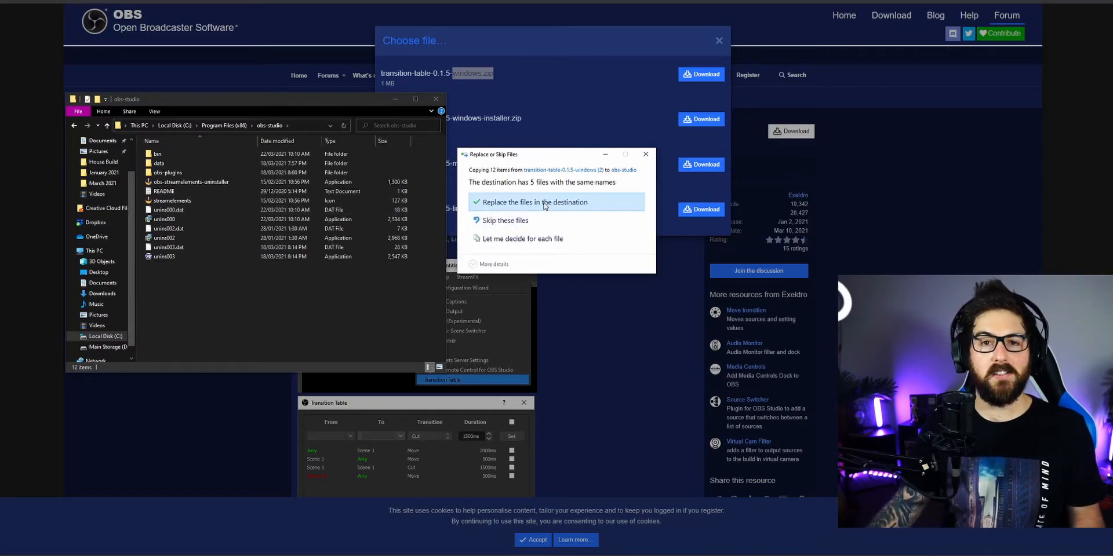
click(646, 154)
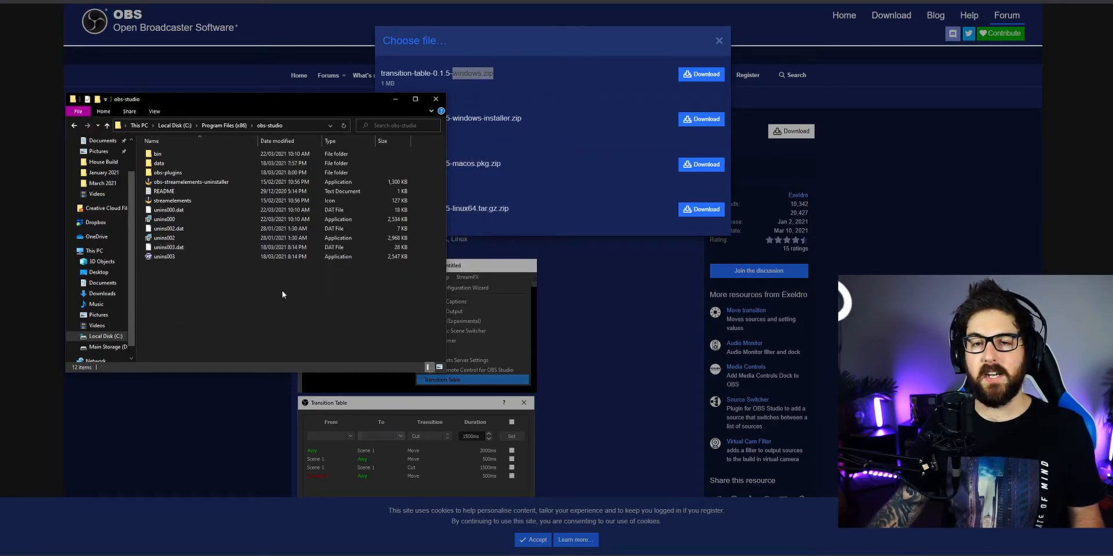
Switch back to OBS and open the Transition Table
key(alt+Tab)
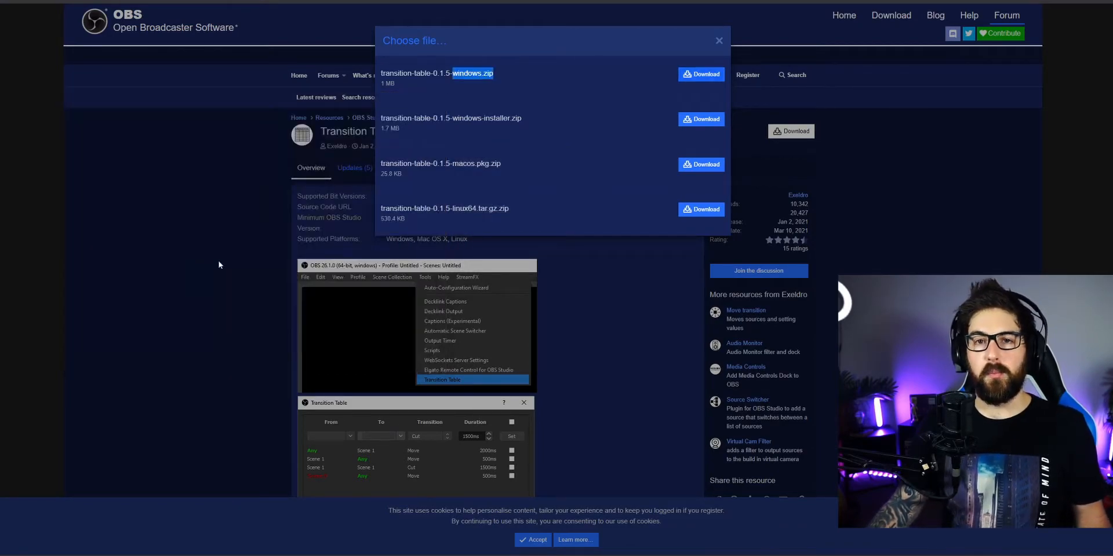
click(391, 555)
drag(270, 114, 283, 0)
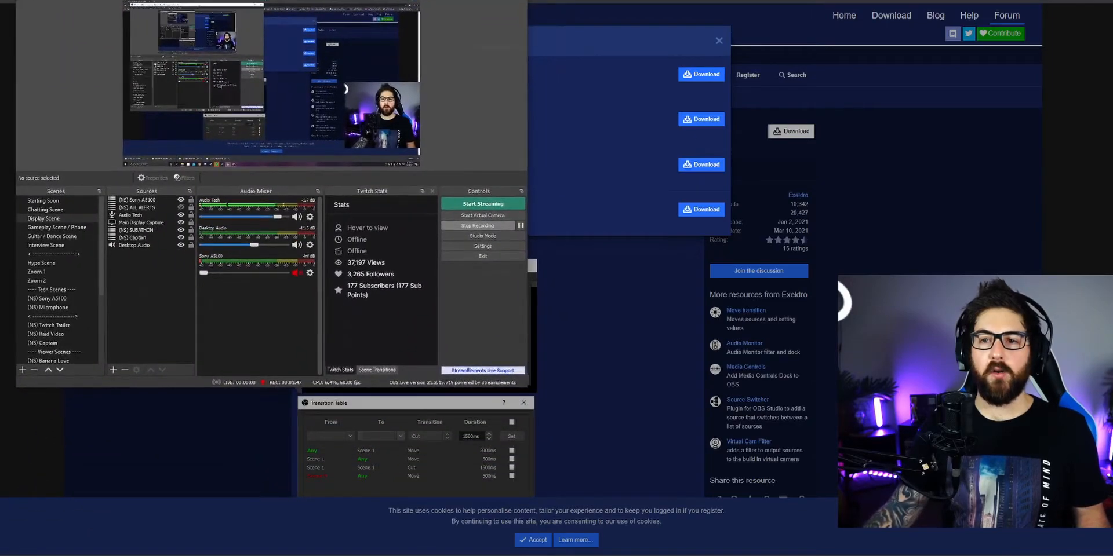
click(142, 0)
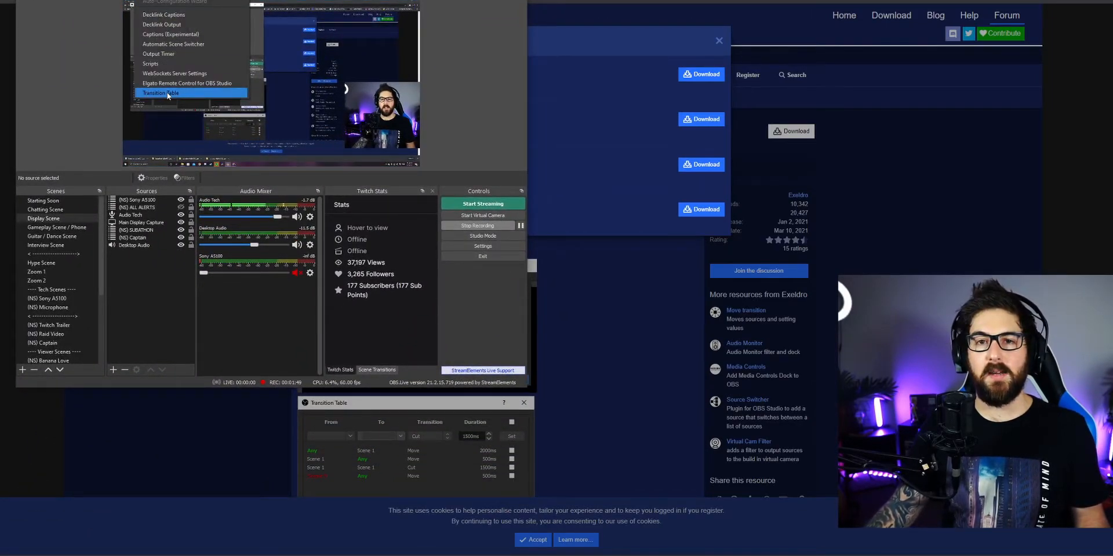
click(166, 93)
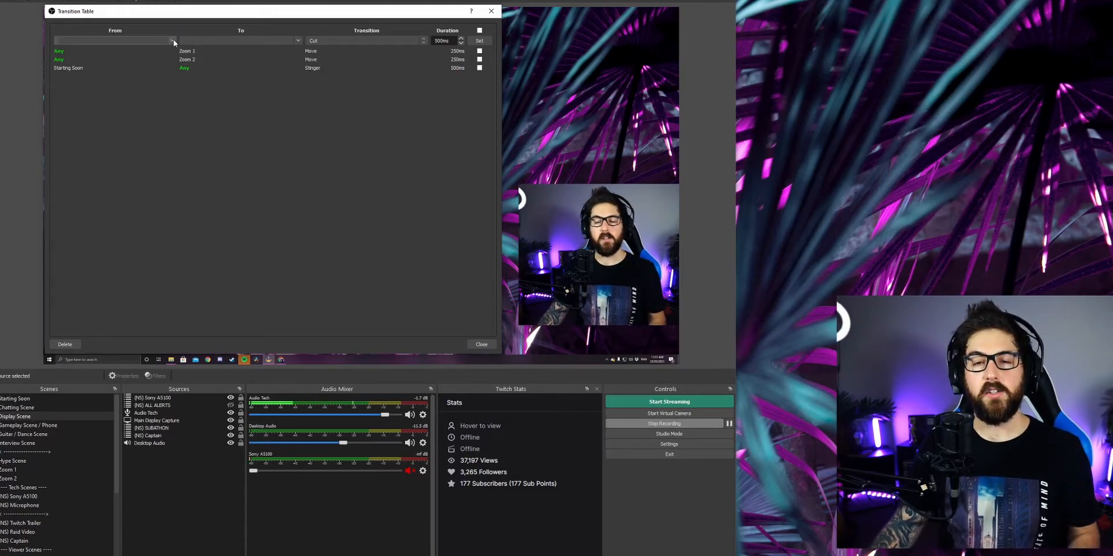
Choose Starting Soon as the scene to transition from and Any as the scene to transition to
click(173, 41)
click(86, 47)
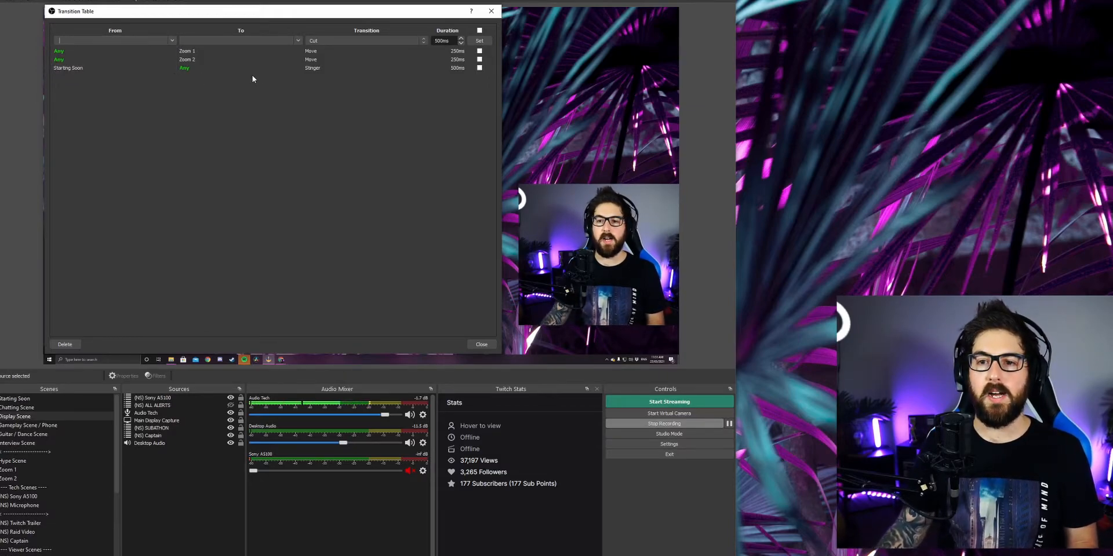
click(170, 43)
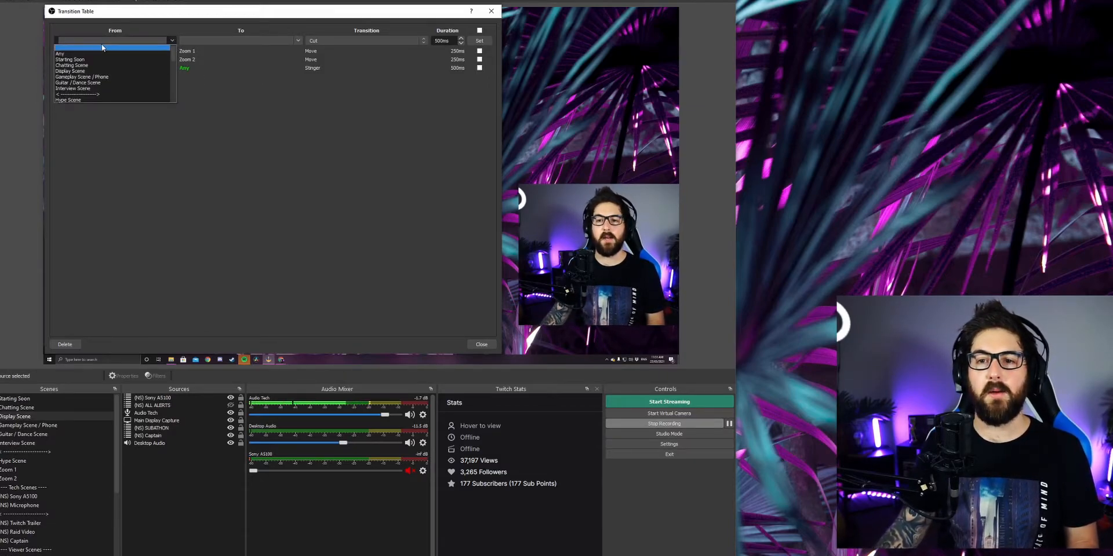
click(77, 60)
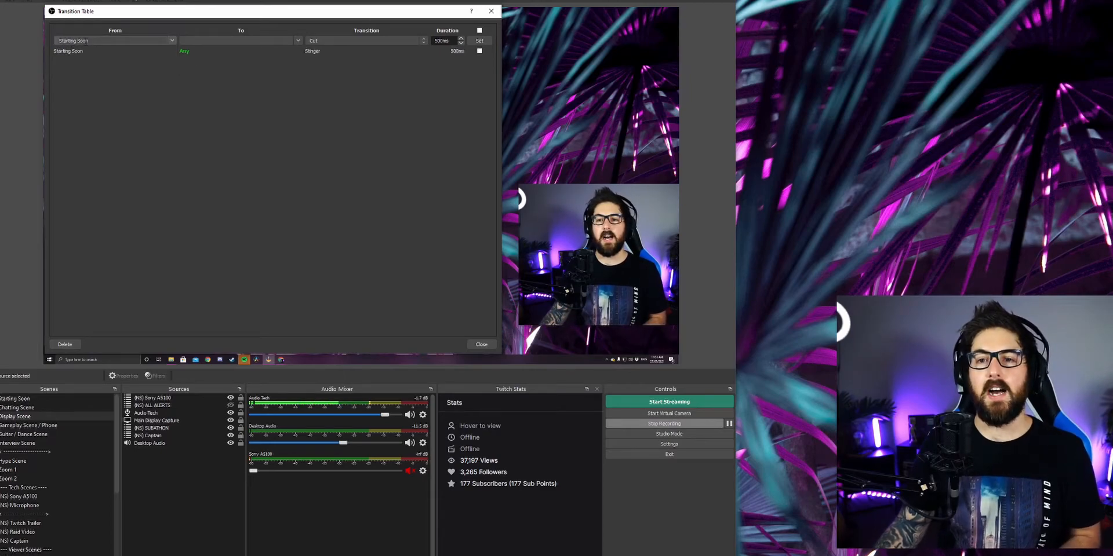
click(299, 41)
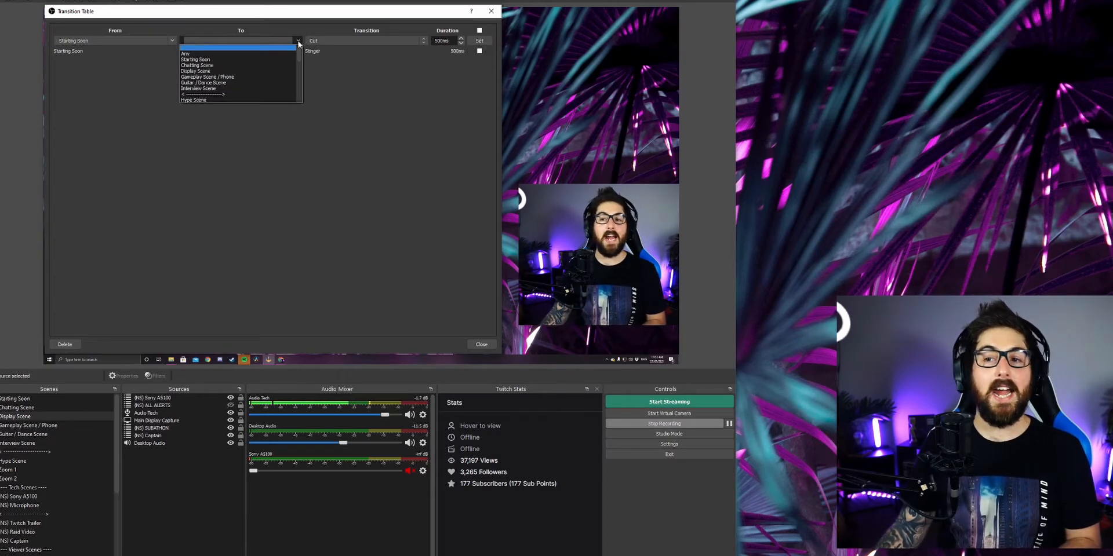
click(245, 51)
Set a Cut transition with a 150 ms duration for Starting Soon to Any in the table
click(412, 41)
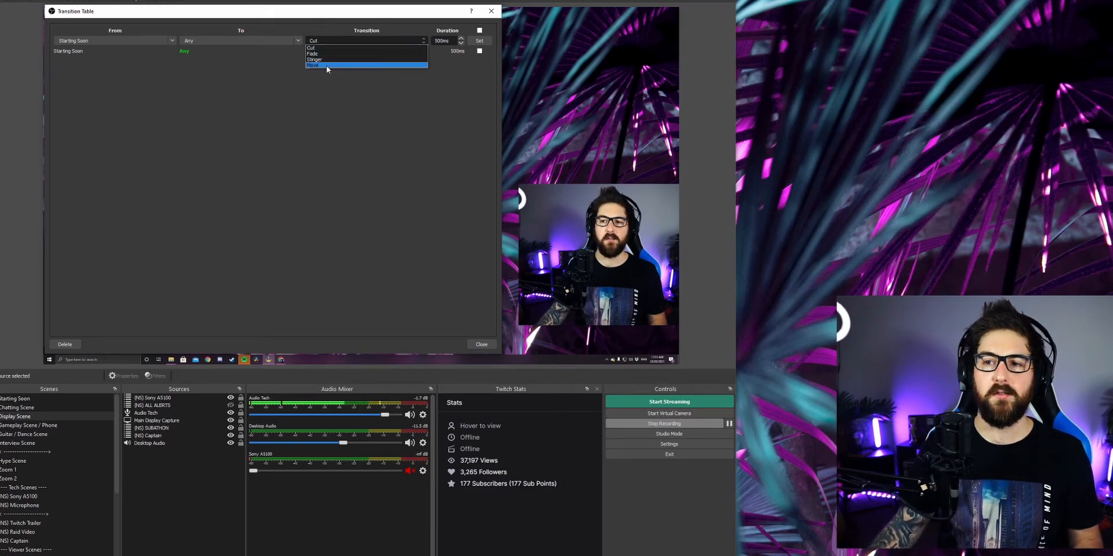
click(325, 59)
drag(444, 41, 425, 41)
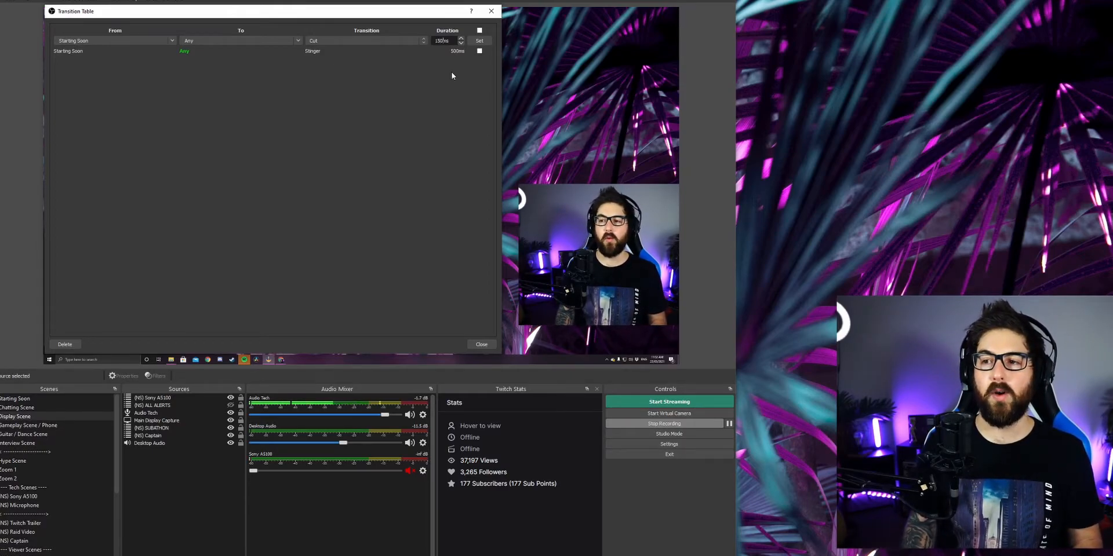
click(477, 41)
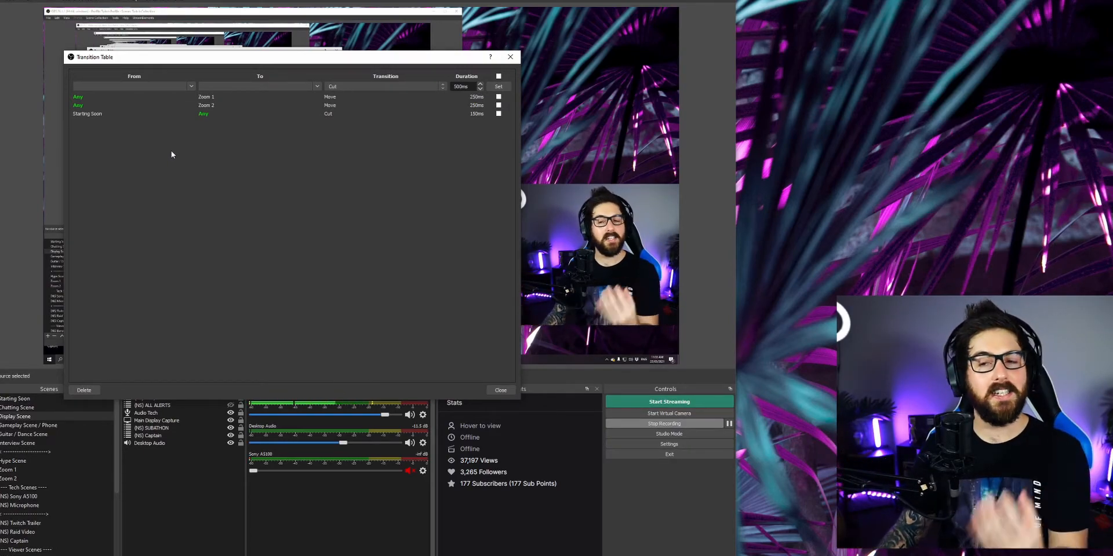
click(191, 86)
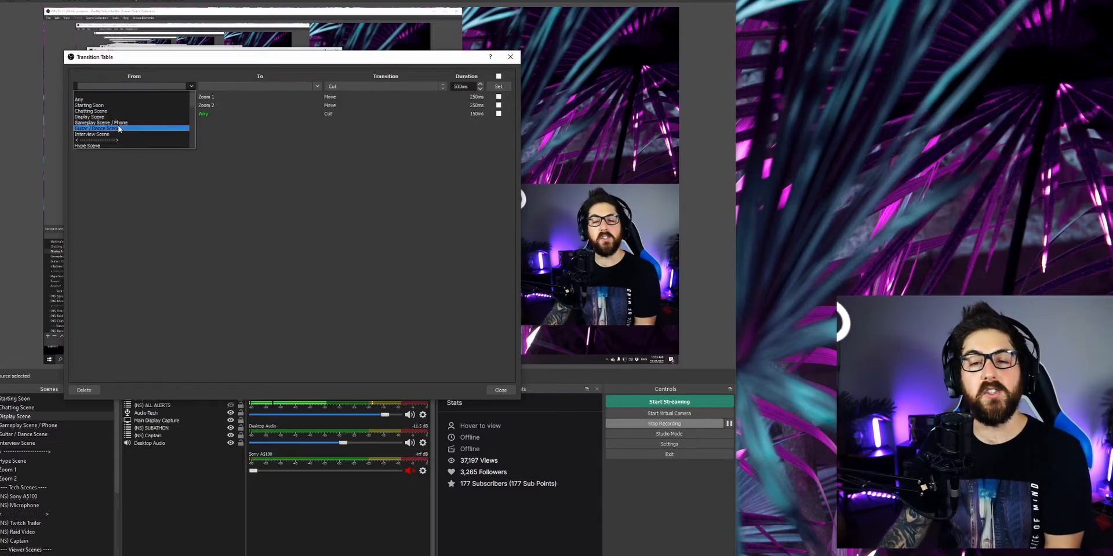
click(308, 153)
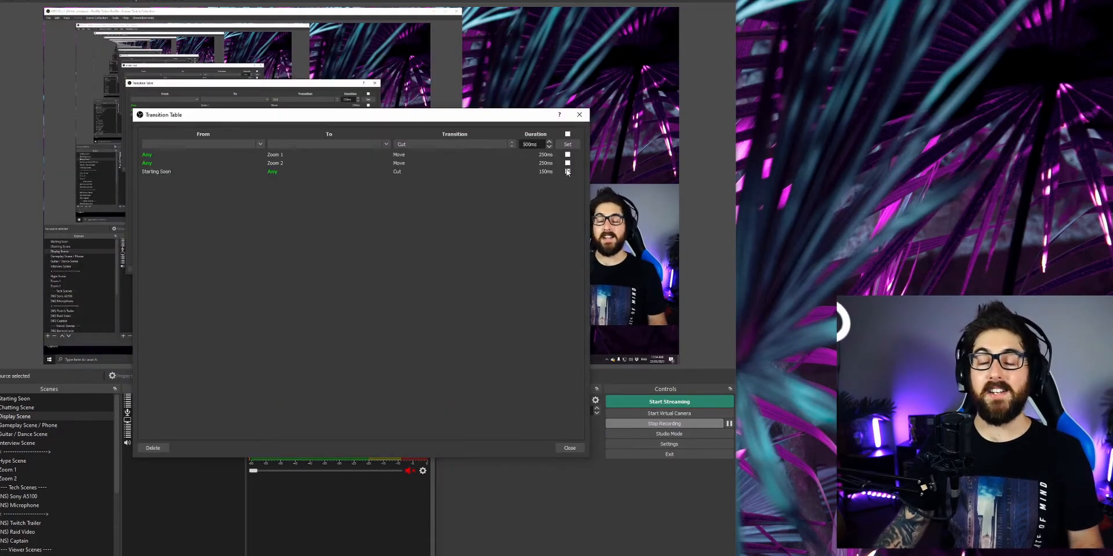
Mark the Starting Soon to Any entry in the transition table
click(567, 172)
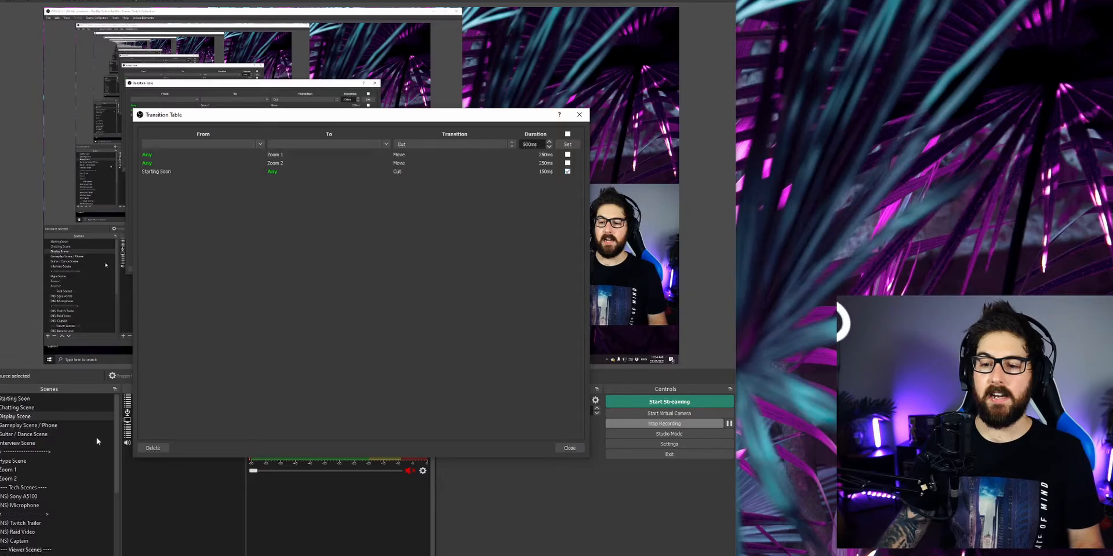